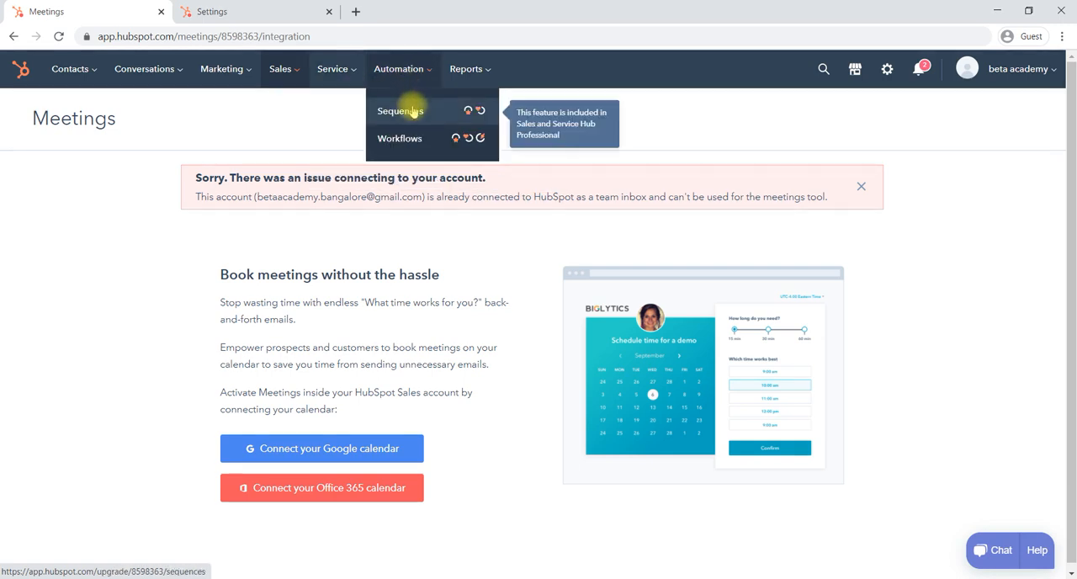
Open the Analytics Tools overview in the reporting area
mouse_move(401, 126)
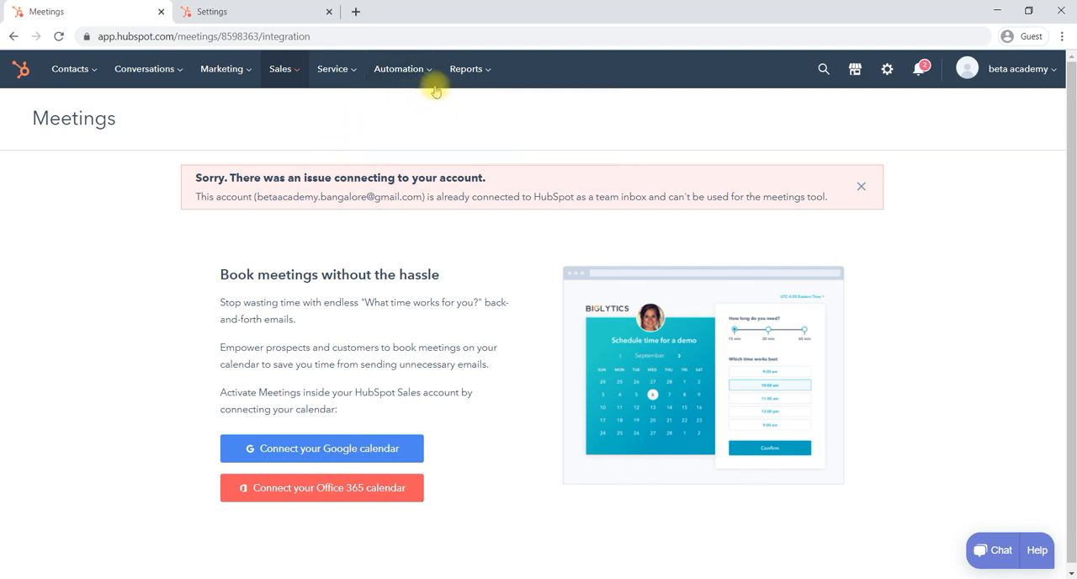
mouse_move(473, 75)
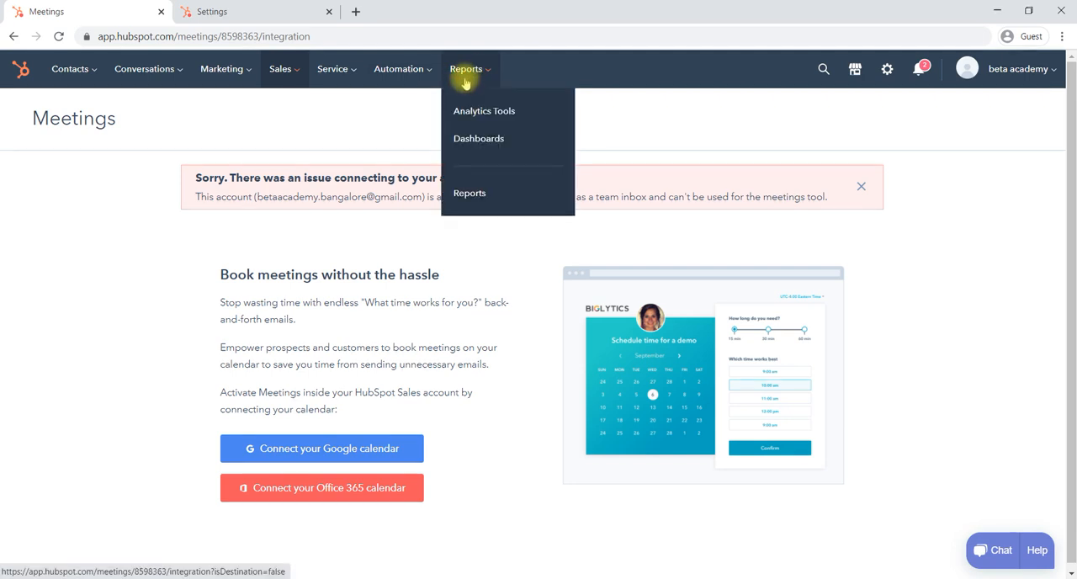
click(473, 117)
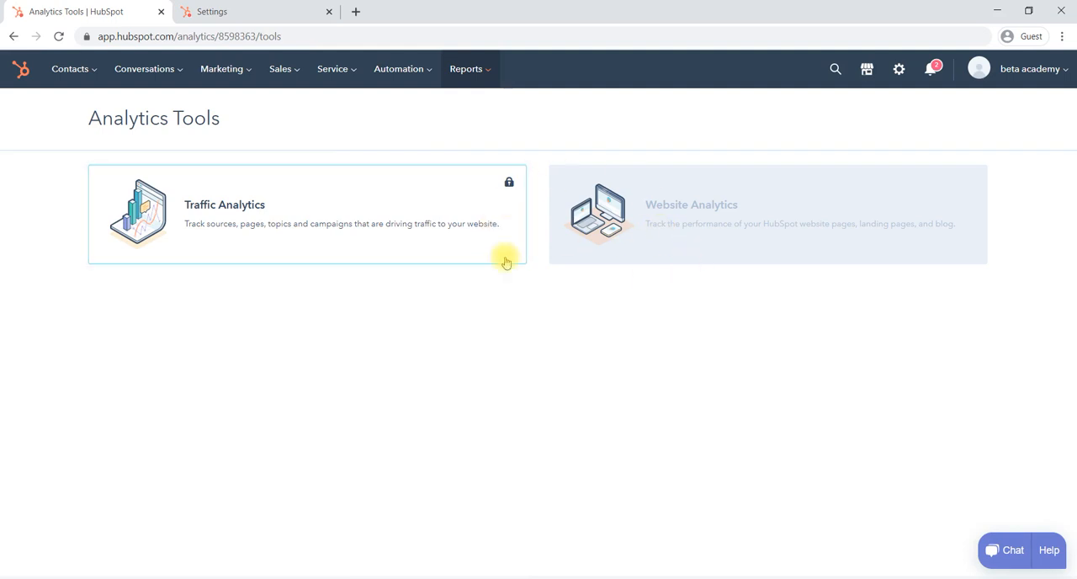
Open the dashboard library, dismiss its welcome message and look over the available templates
click(470, 69)
click(502, 140)
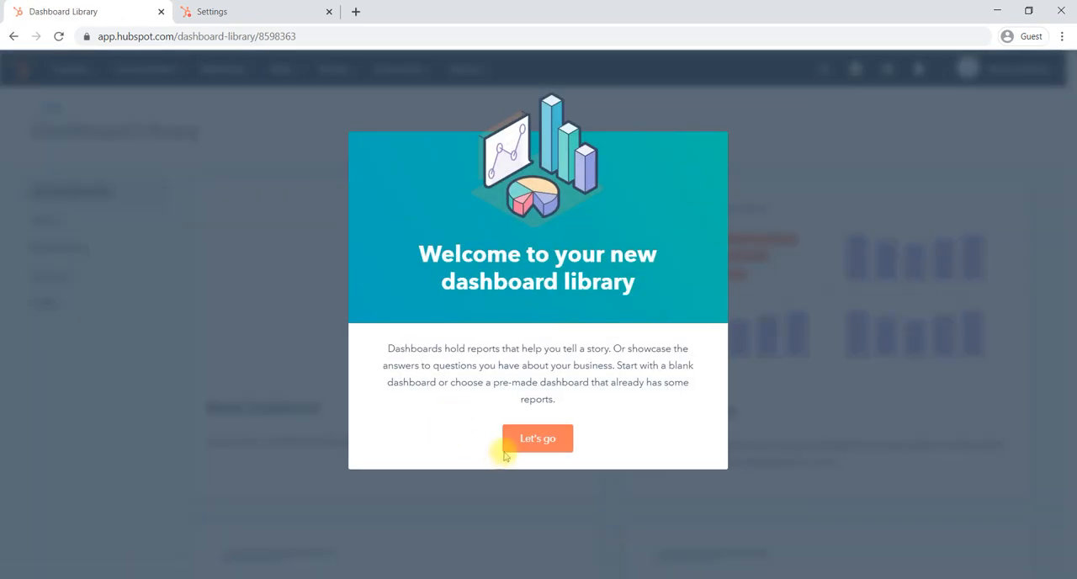
click(548, 438)
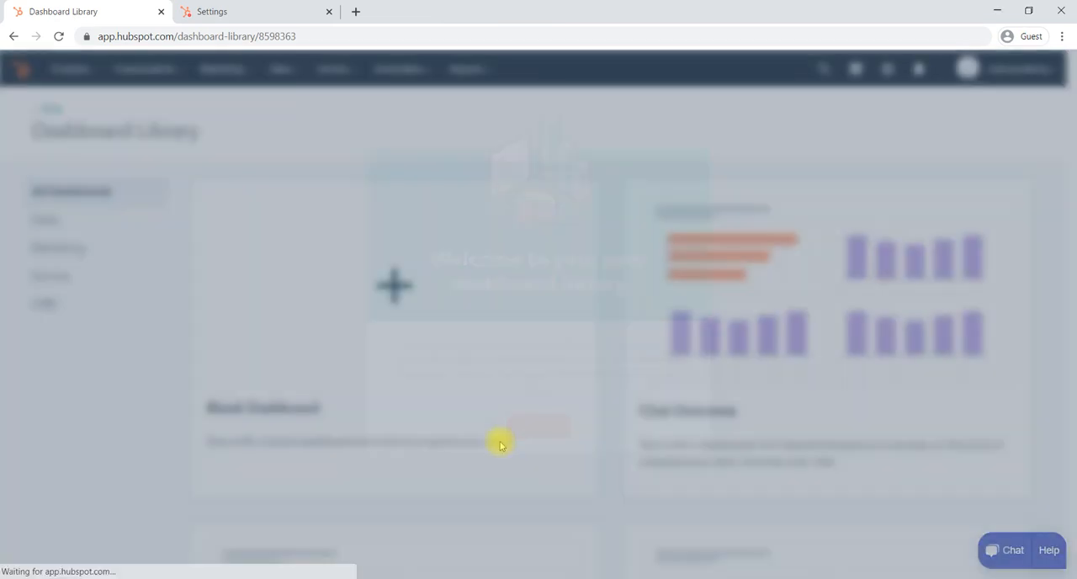
scroll(544, 341, down, 2)
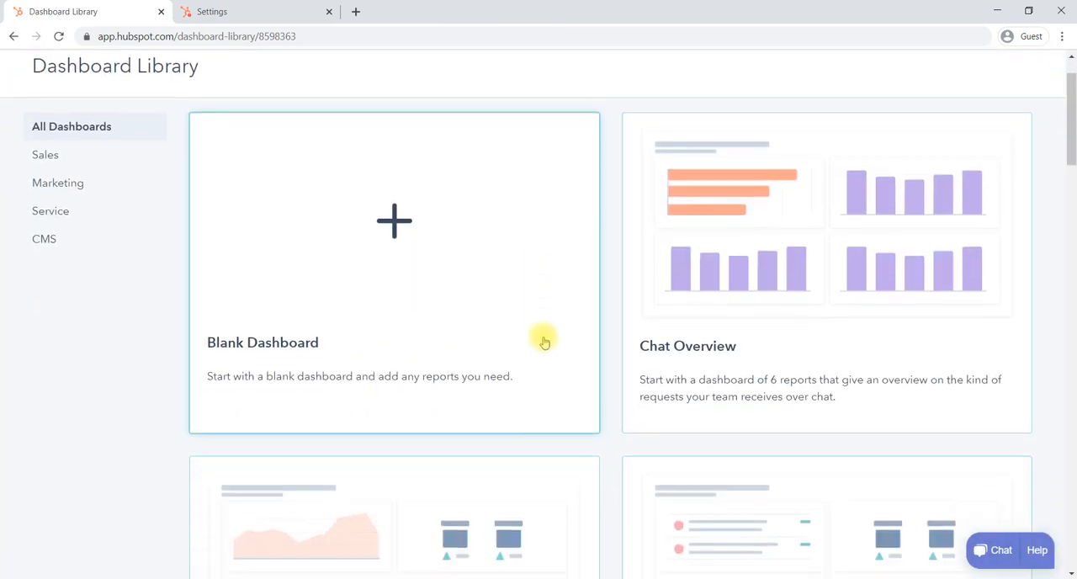
scroll(544, 340, up, 2)
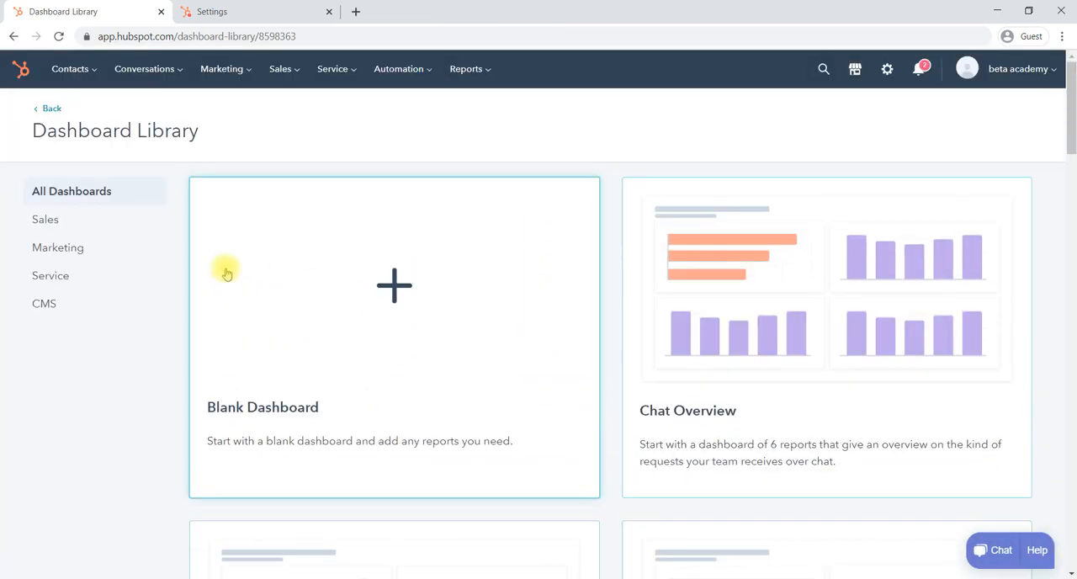
Create a dashboard from the Sales Opportunity Review sales template with all its reports and view-and-edit access for everyone, and dismiss the introductory pop-ups
click(67, 227)
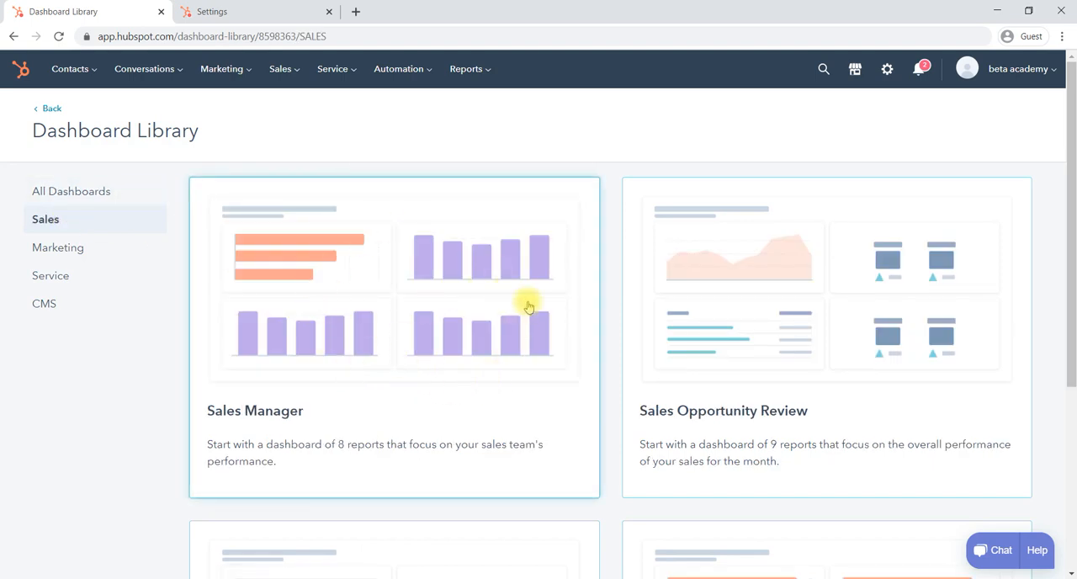
scroll(548, 330, down, 4)
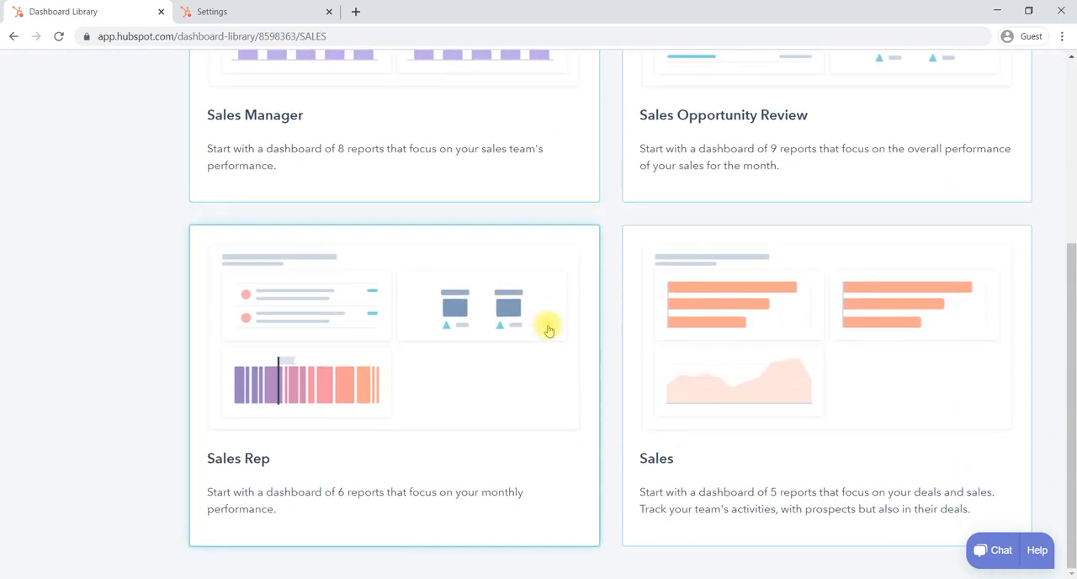
scroll(548, 330, up, 4)
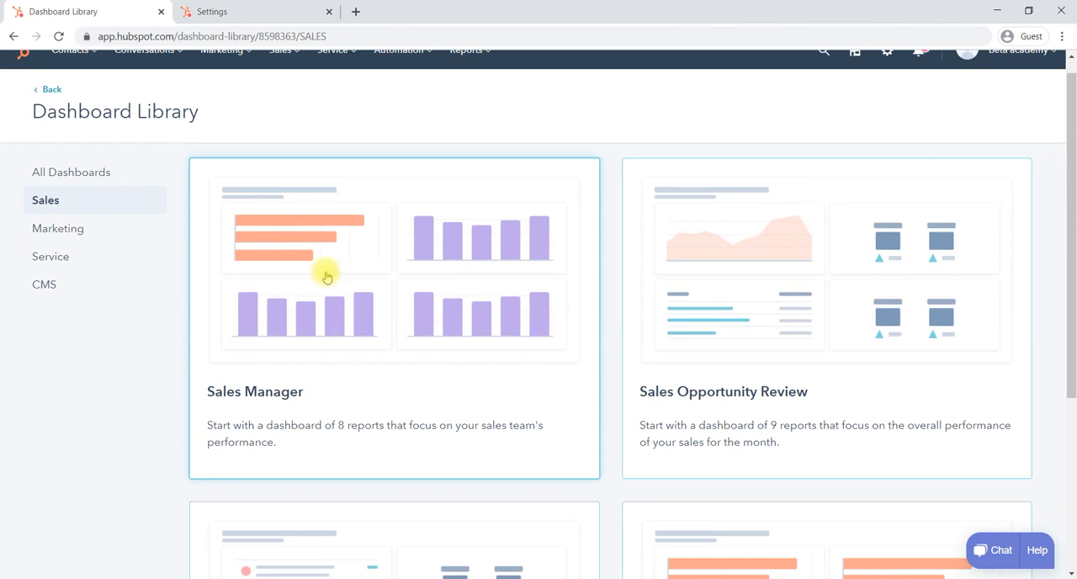
click(754, 307)
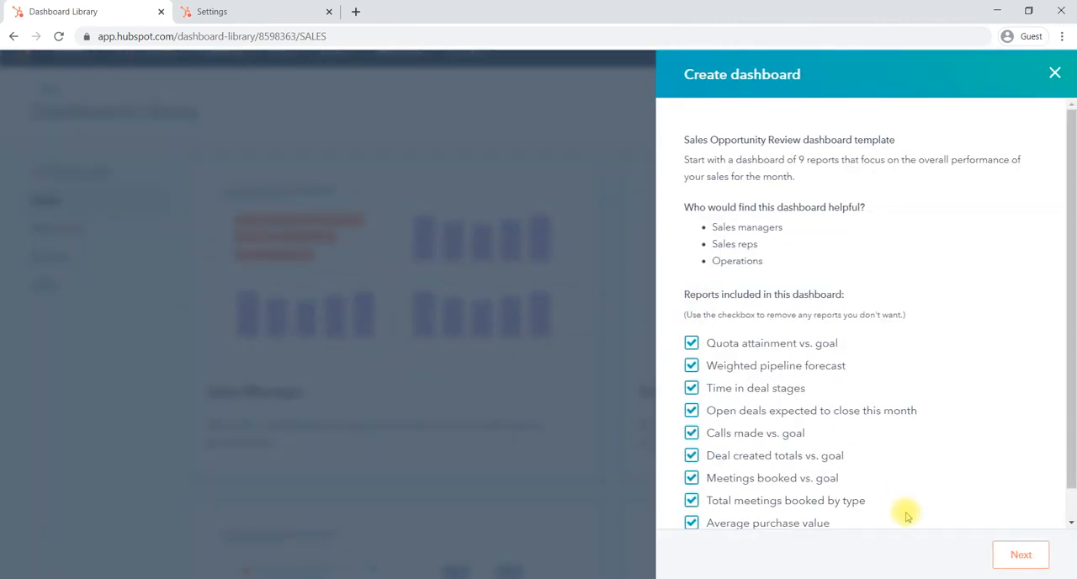
click(1016, 556)
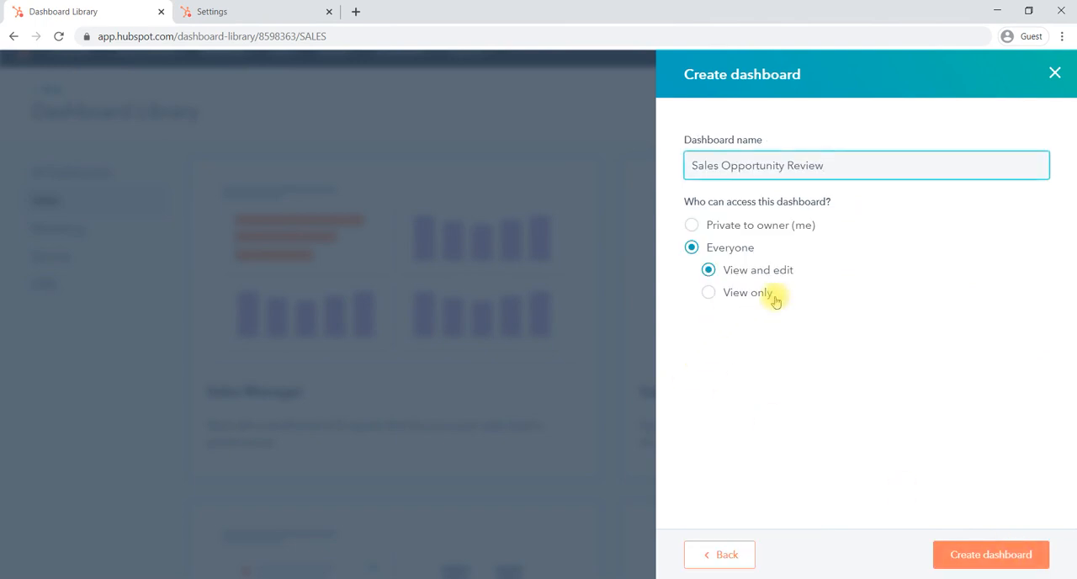
click(974, 551)
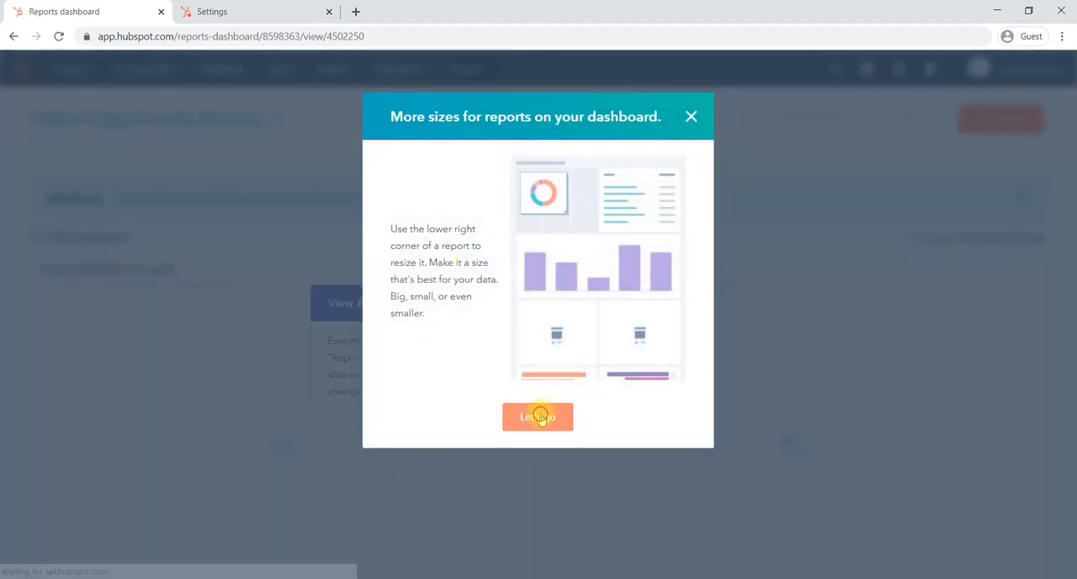
click(542, 417)
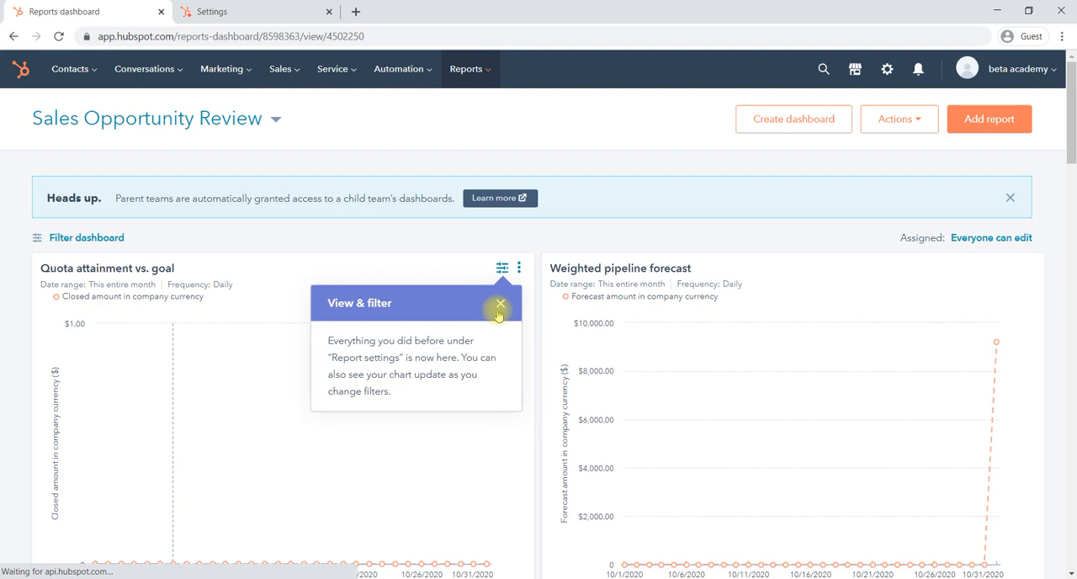
click(501, 304)
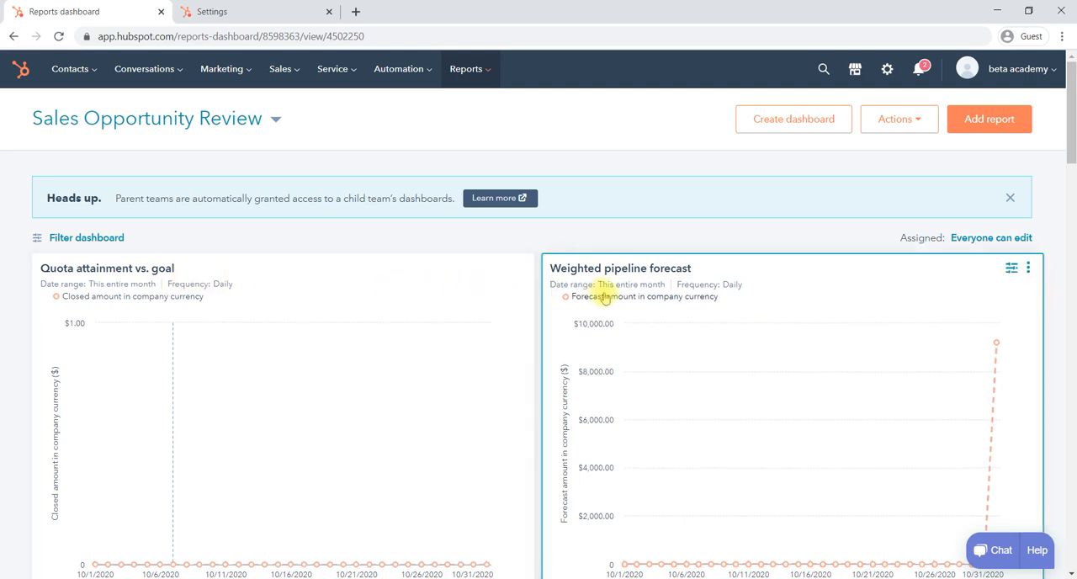
Examine every report on the new dashboard, from quota attainment and pipeline forecast down to average purchase value
scroll(603, 299, down, 1)
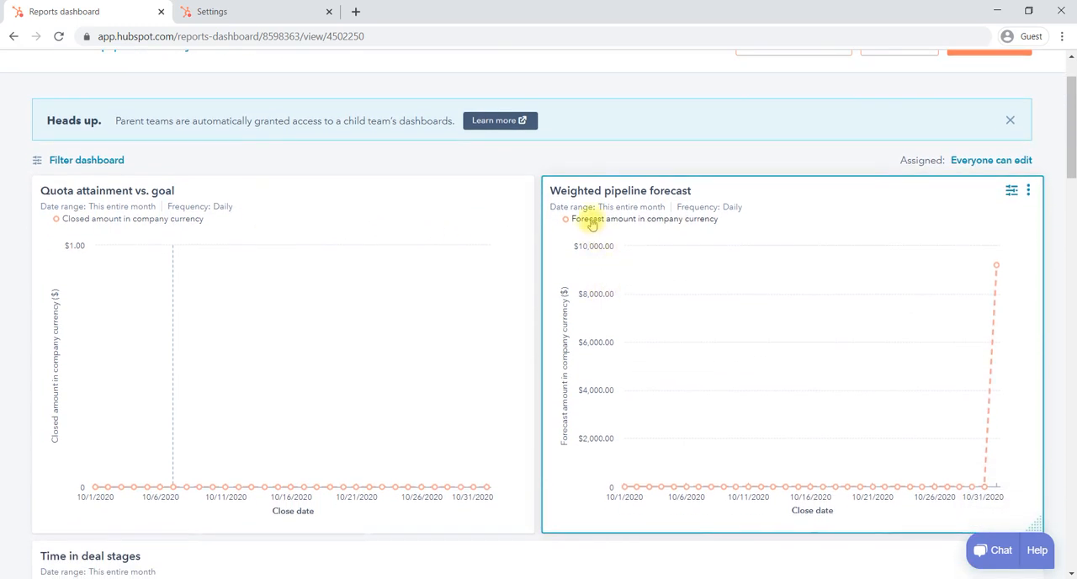
scroll(638, 384, down, 3)
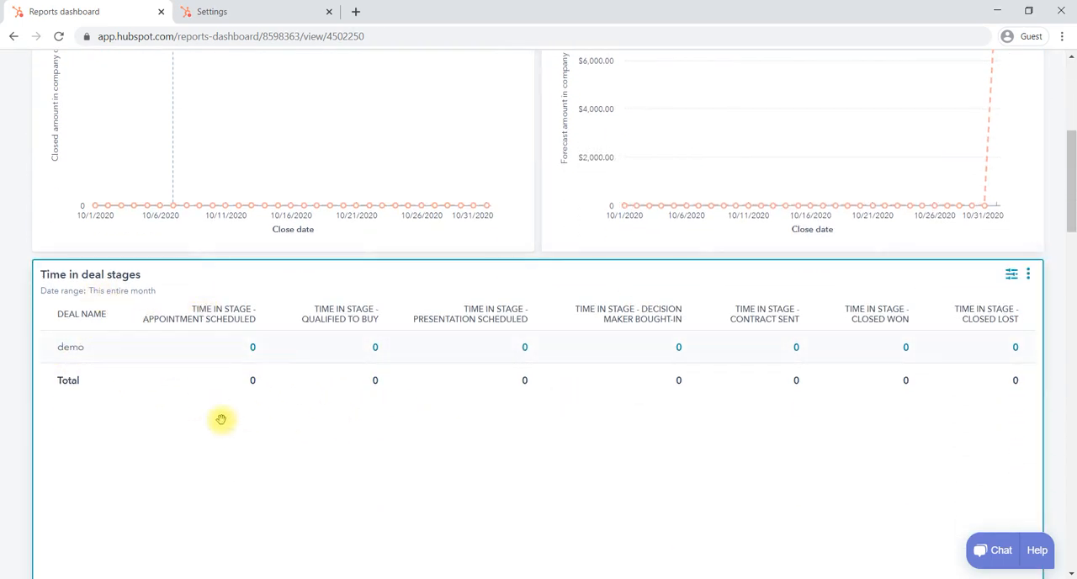
scroll(227, 429, down, 2)
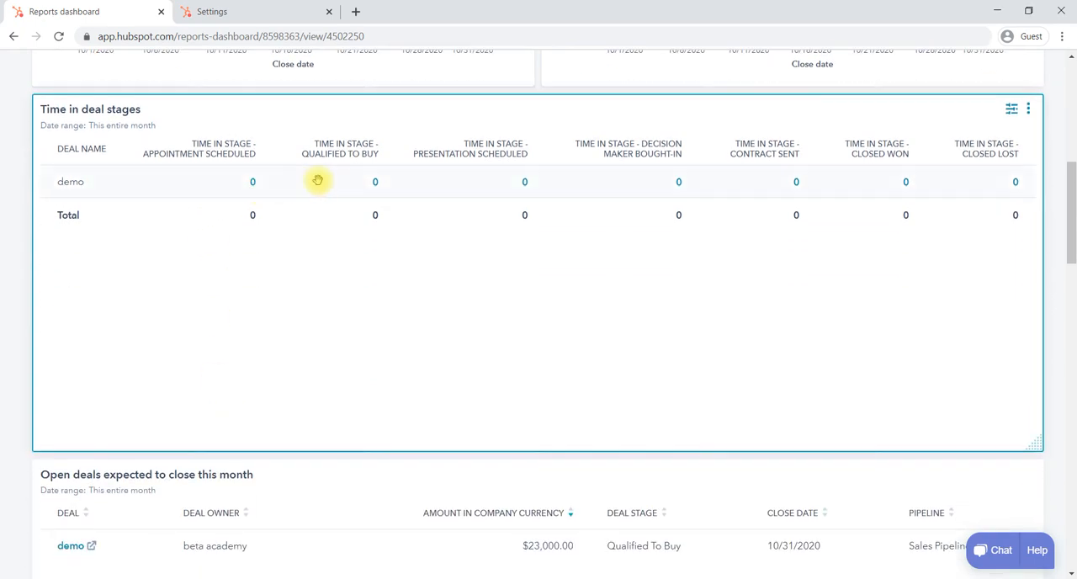
scroll(353, 336, down, 4)
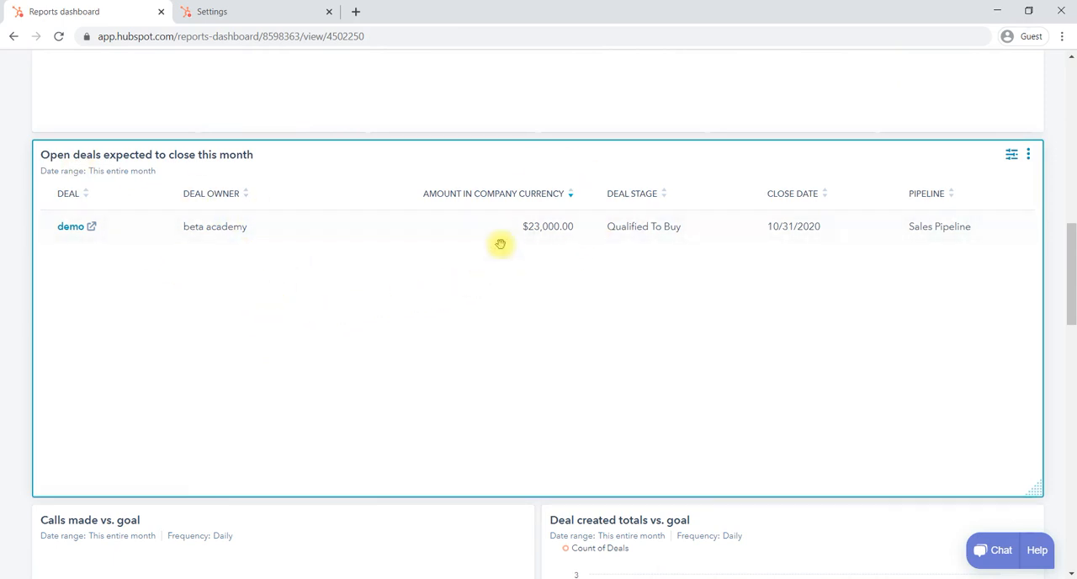
scroll(564, 349, down, 5)
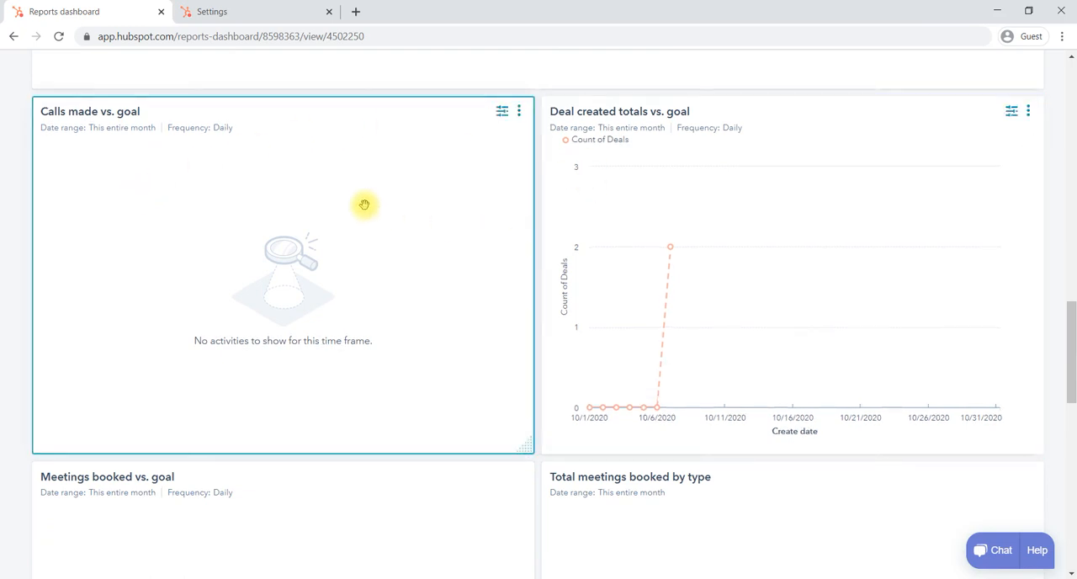
mouse_move(703, 220)
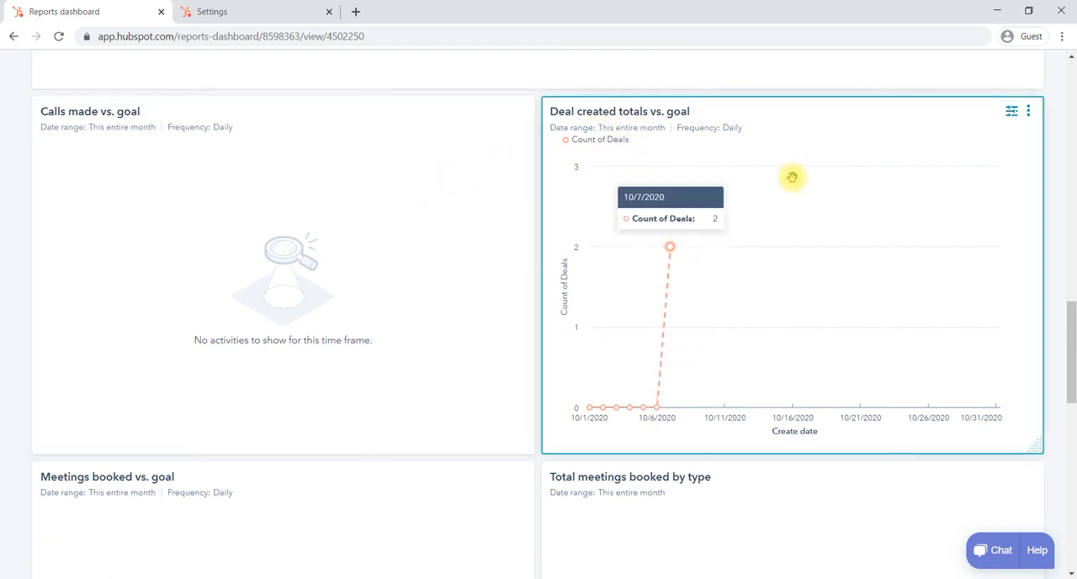
scroll(792, 176, down, 4)
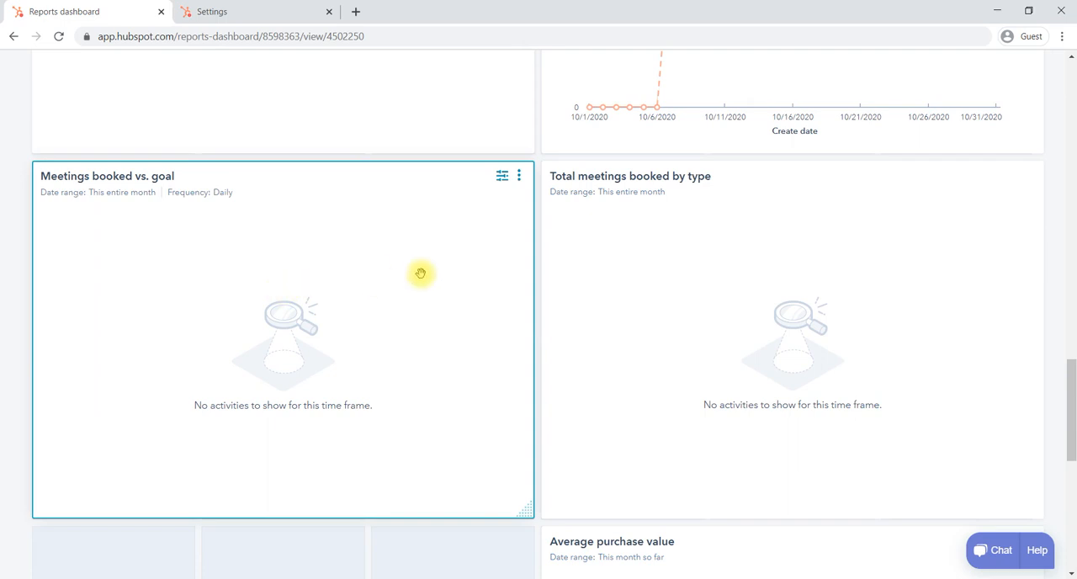
scroll(626, 292, down, 5)
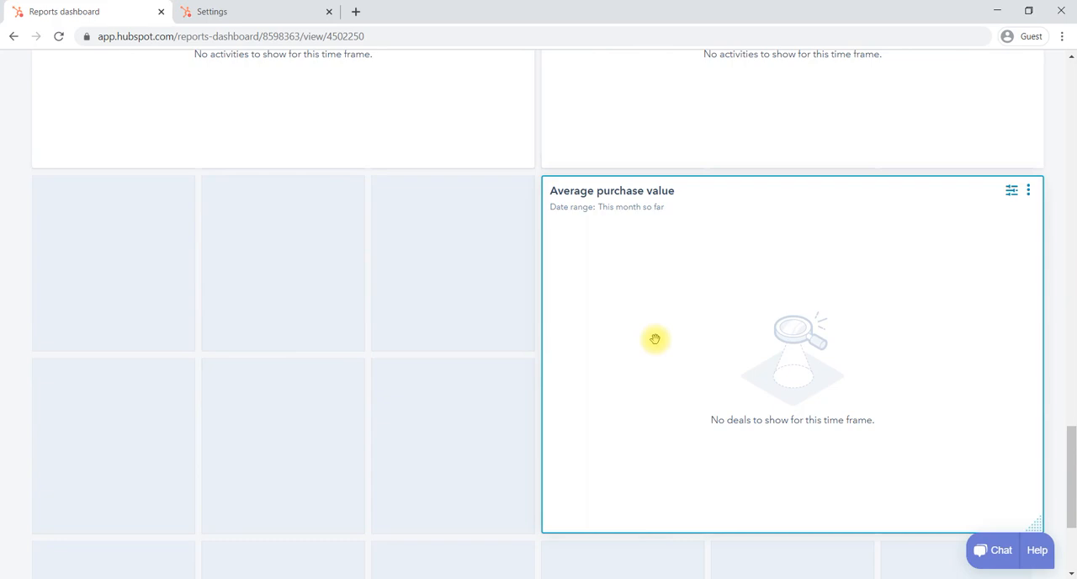
scroll(655, 339, down, 3)
scroll(656, 344, up, 2)
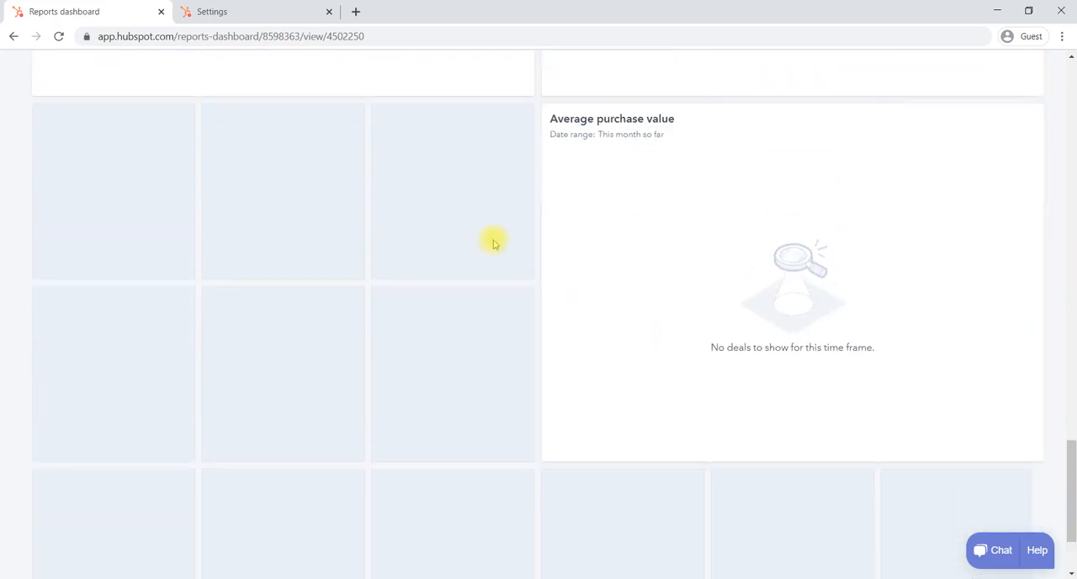
scroll(494, 240, up, 10)
scroll(493, 242, up, 10)
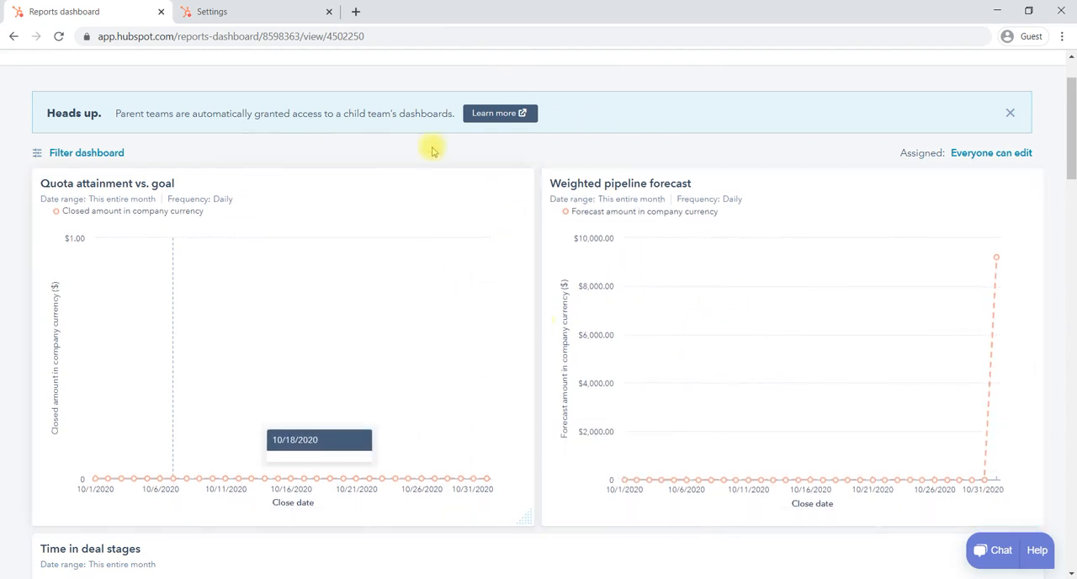
scroll(310, 193, up, 1)
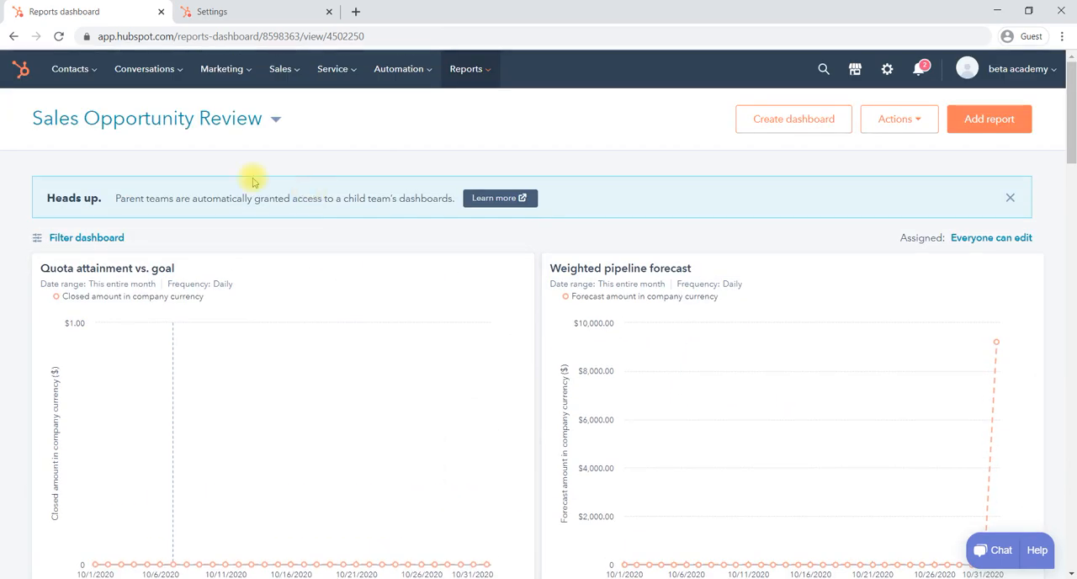
Browse the report library filtered to Contacts content and return to the dashboard without adding a report
click(987, 121)
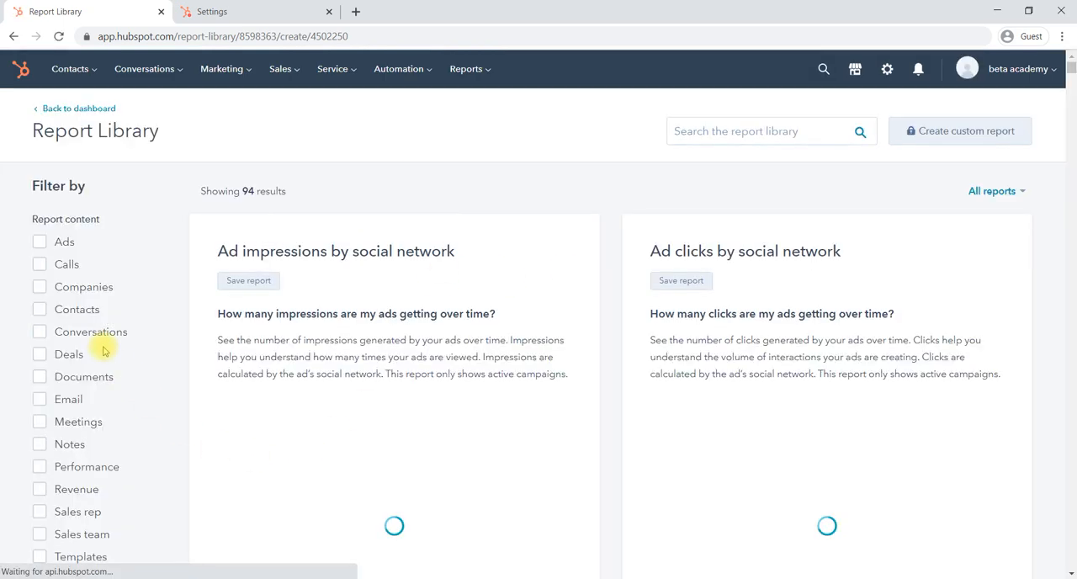
click(39, 309)
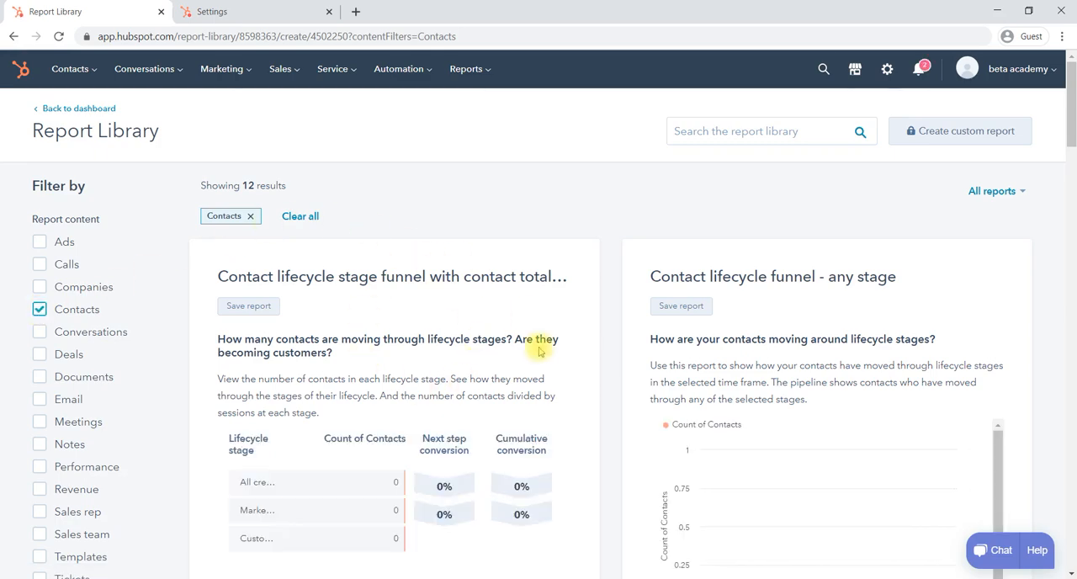
scroll(540, 351, down, 2)
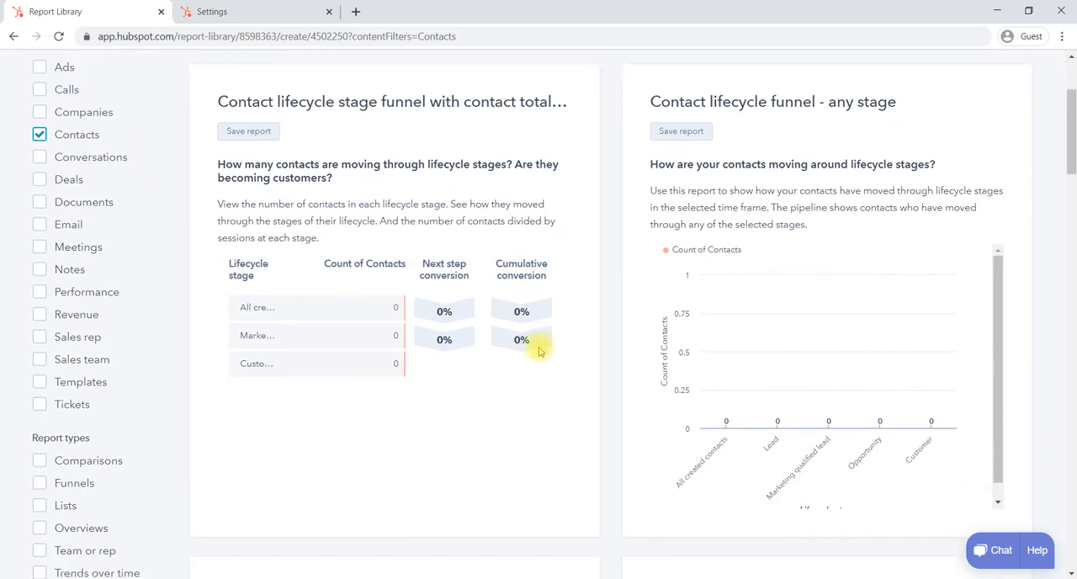
scroll(539, 351, up, 2)
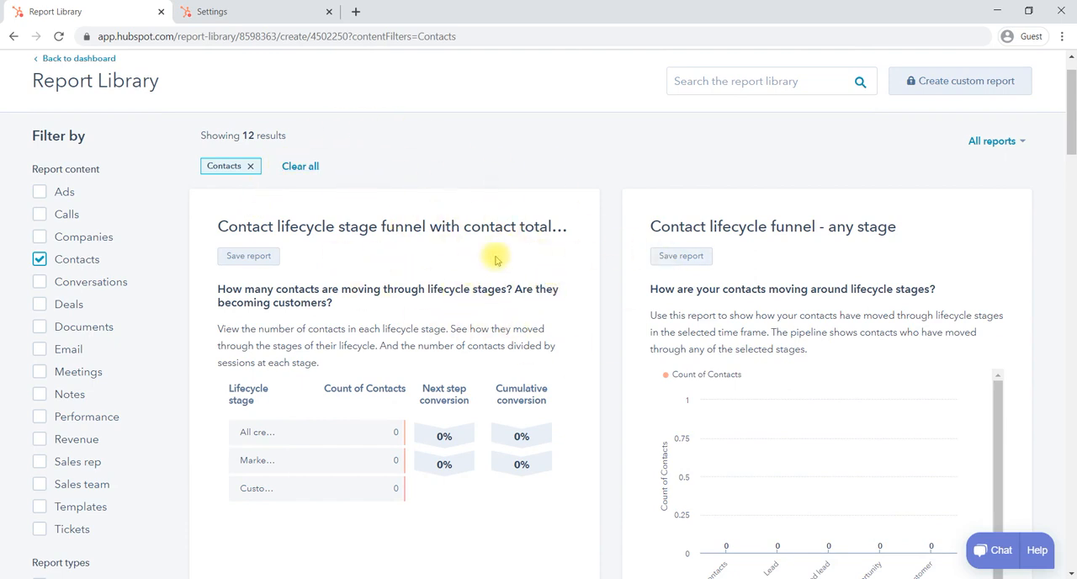
scroll(494, 255, down, 3)
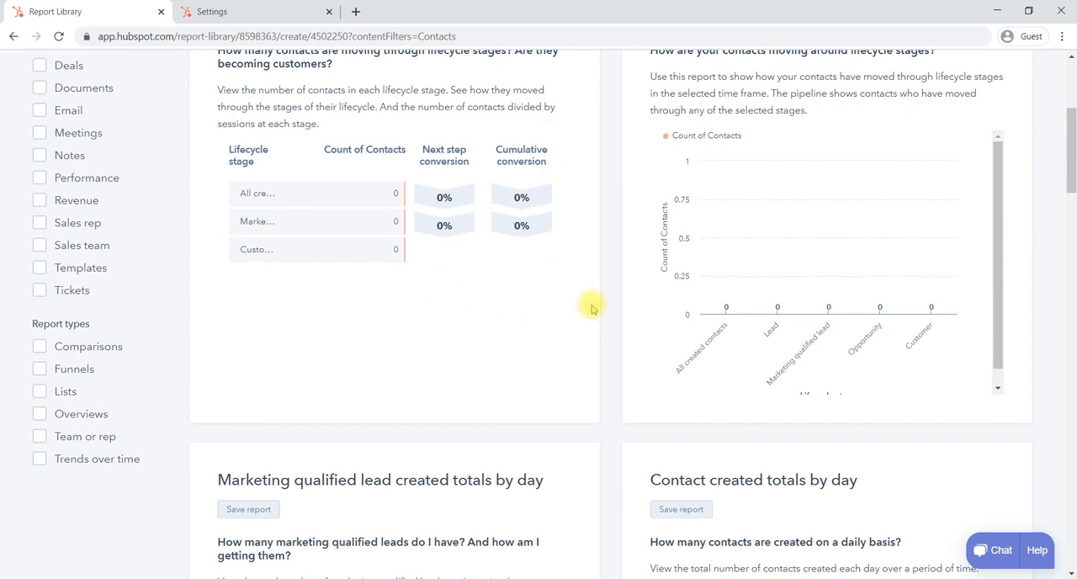
scroll(591, 308, down, 10)
scroll(591, 309, down, 10)
scroll(591, 309, up, 15)
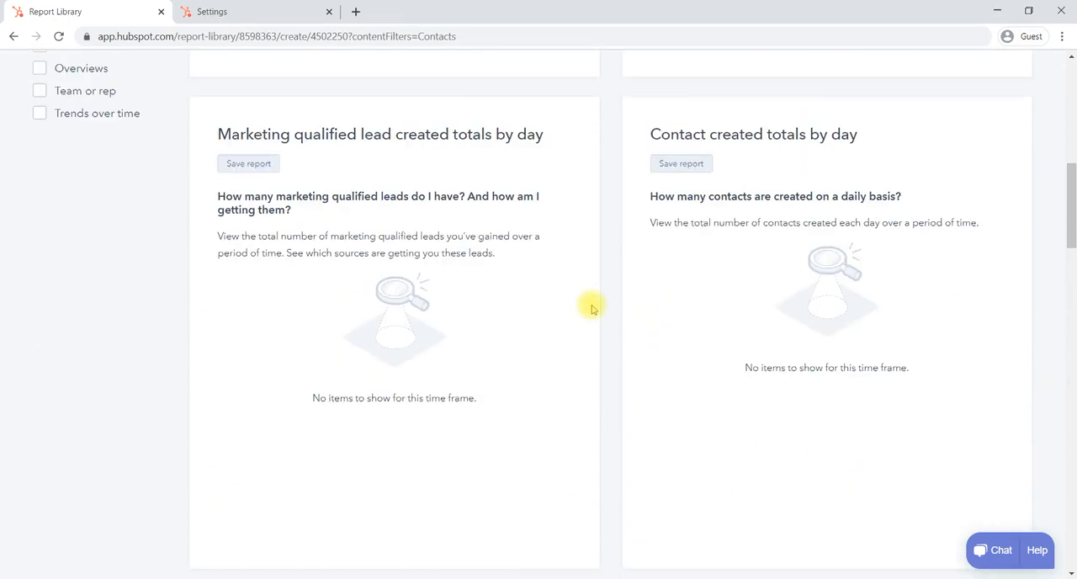
scroll(591, 309, up, 10)
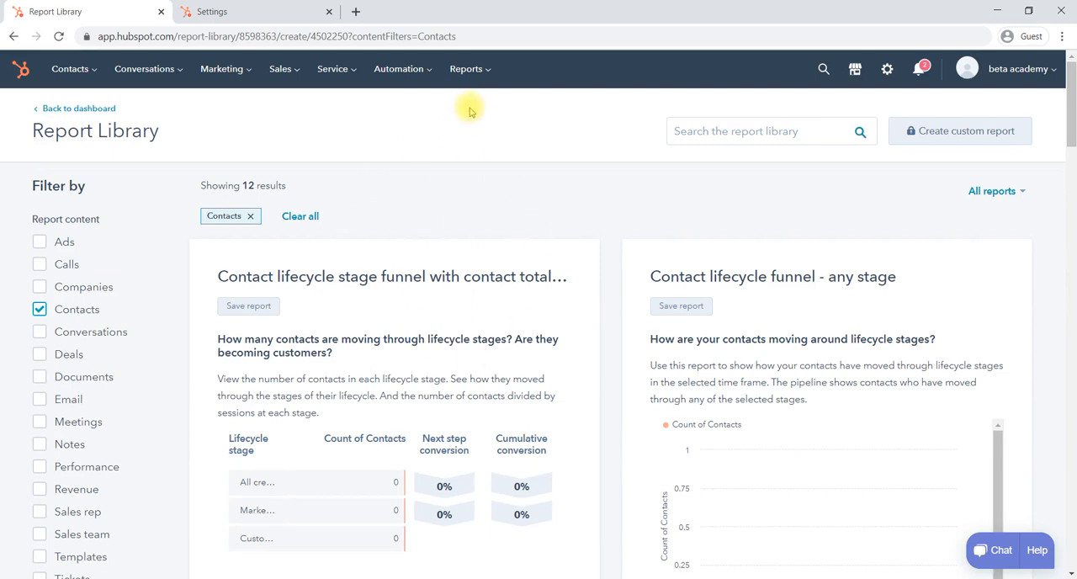
click(69, 108)
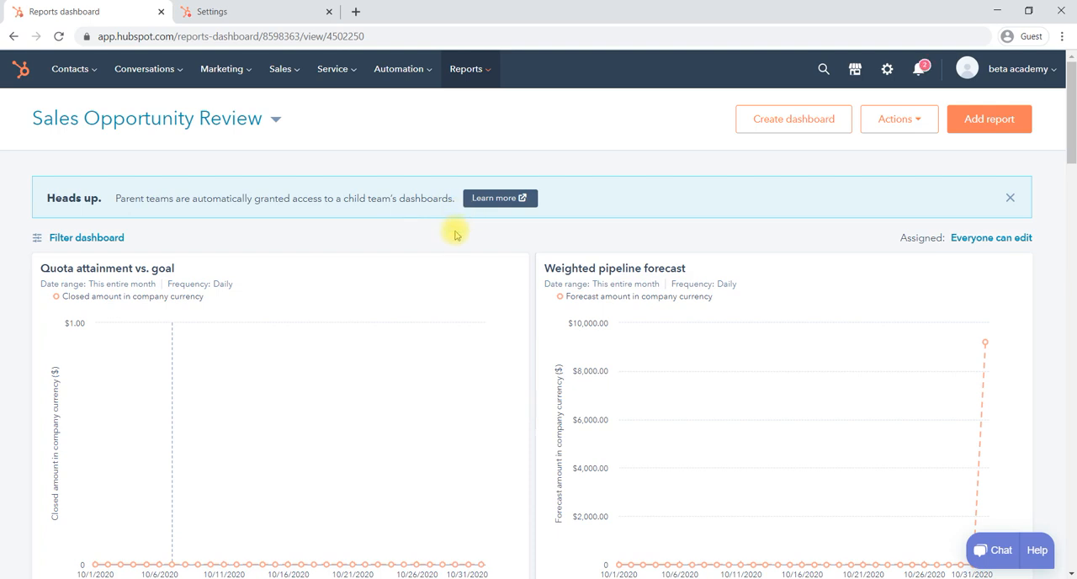
Open the list of all reports and look through the entries from average purchase value down to quota attainment vs. goal
mouse_move(472, 69)
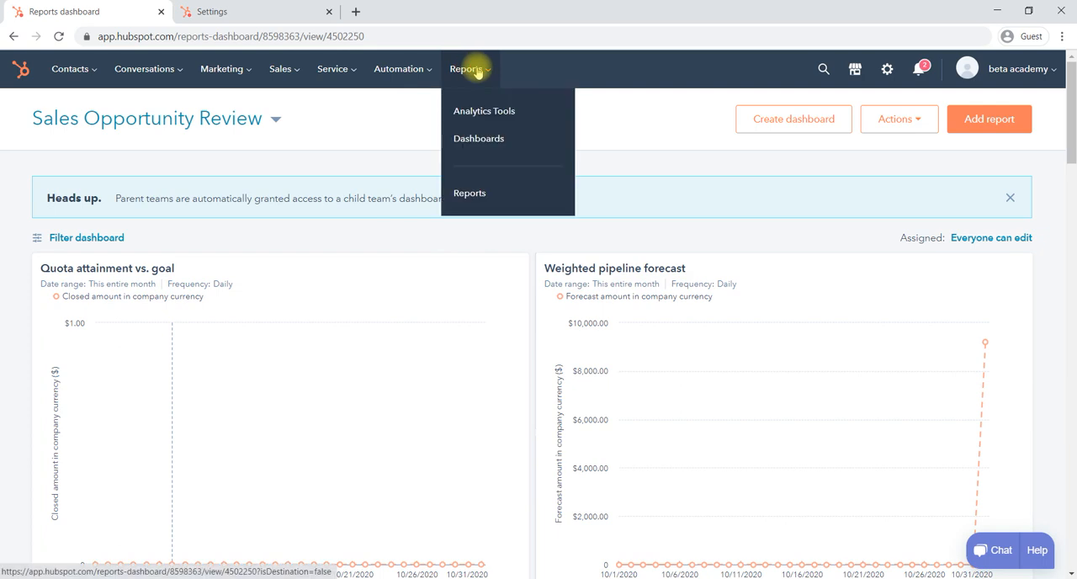
click(476, 196)
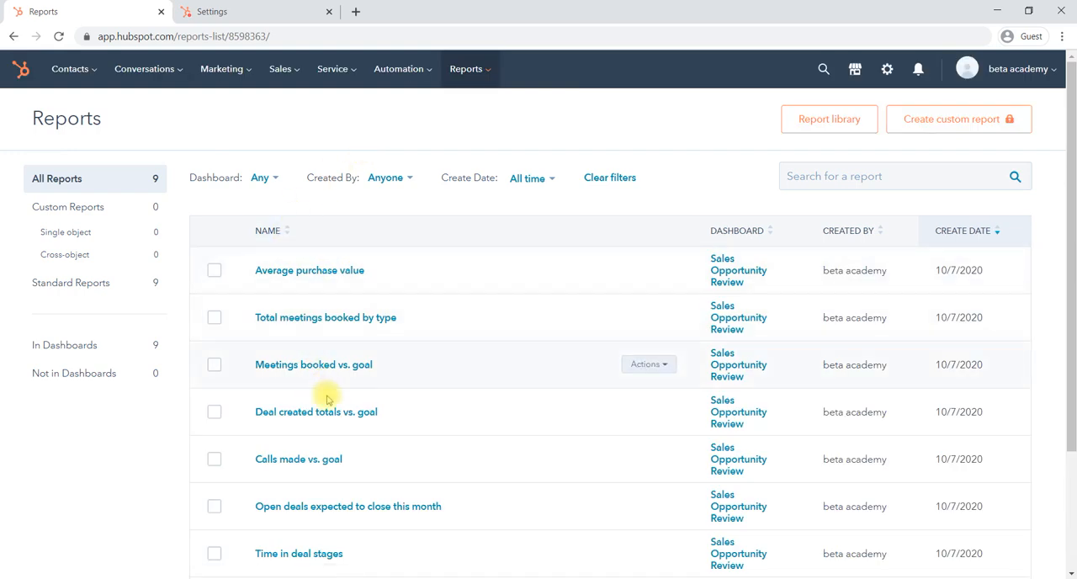
scroll(430, 380, down, 3)
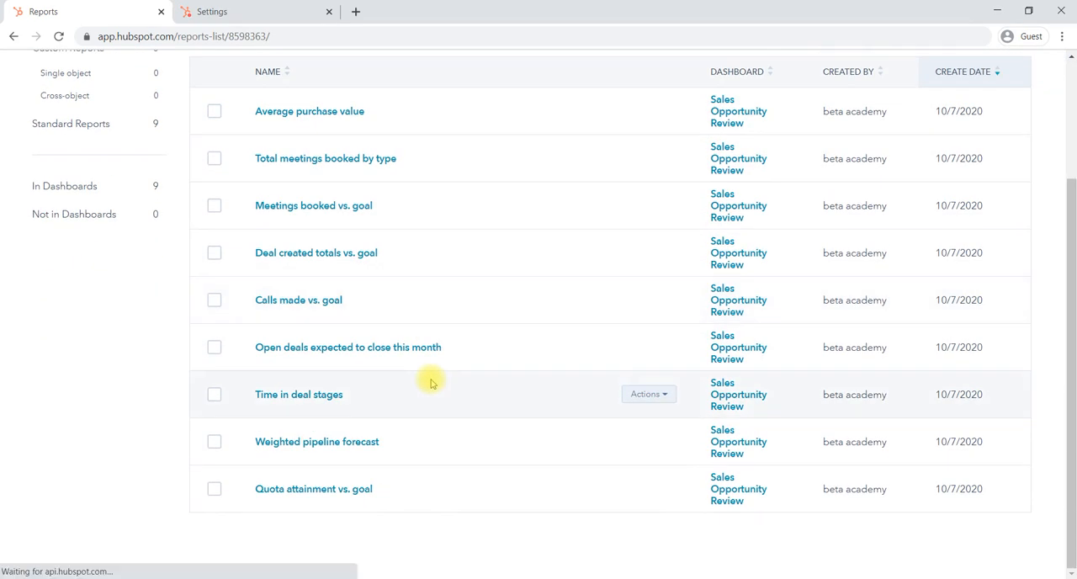
scroll(429, 381, up, 2)
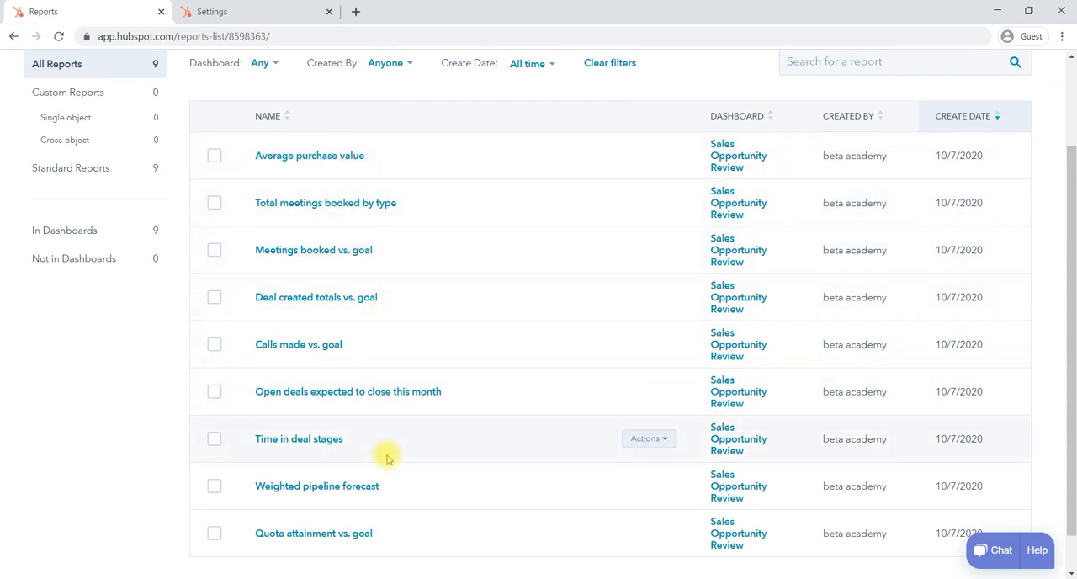
scroll(386, 454, down, 2)
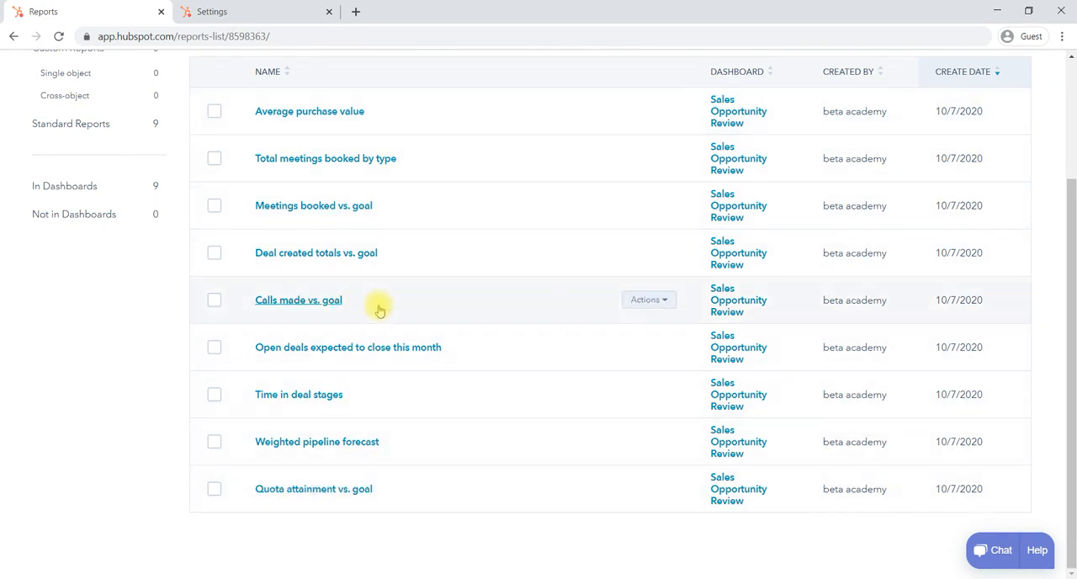
scroll(356, 413, up, 3)
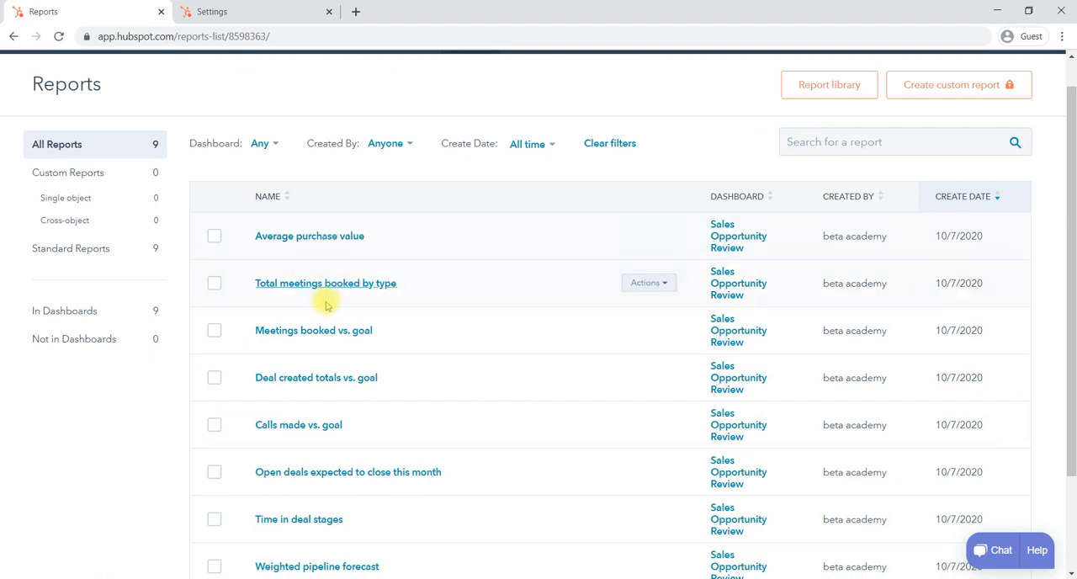
scroll(356, 356, down, 3)
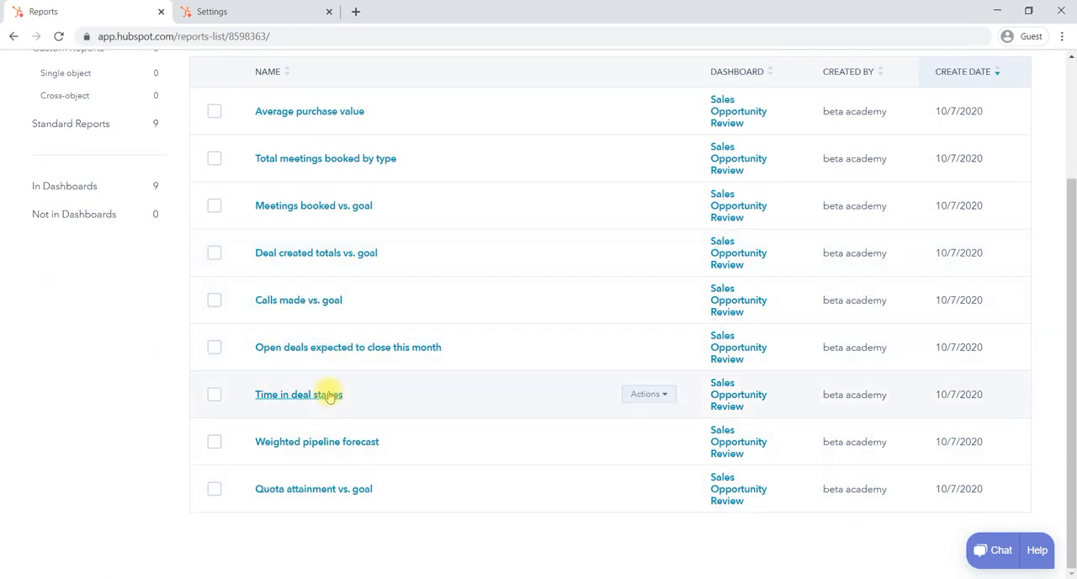
scroll(329, 393, up, 3)
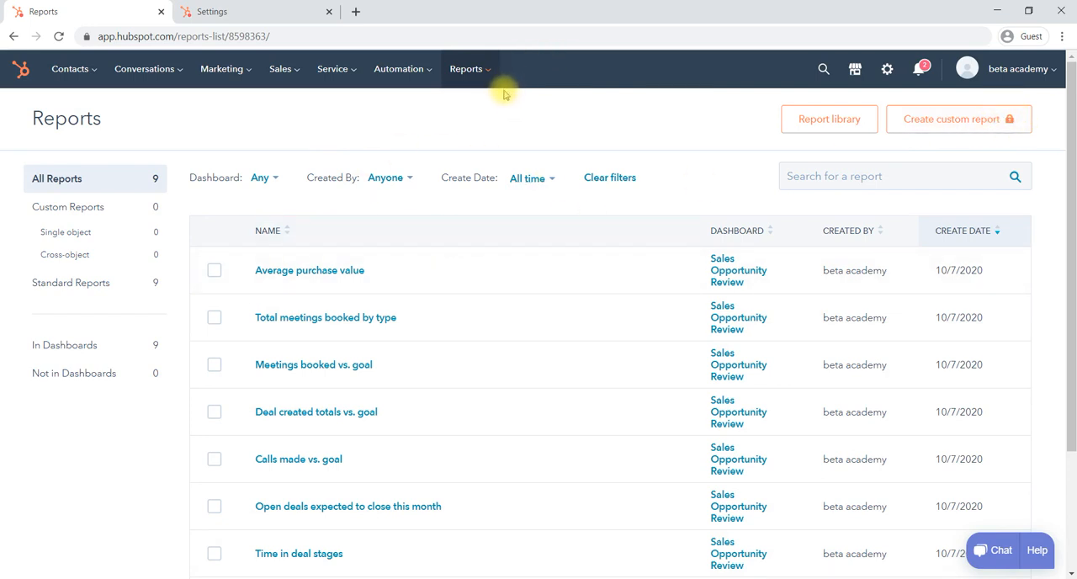
click(399, 74)
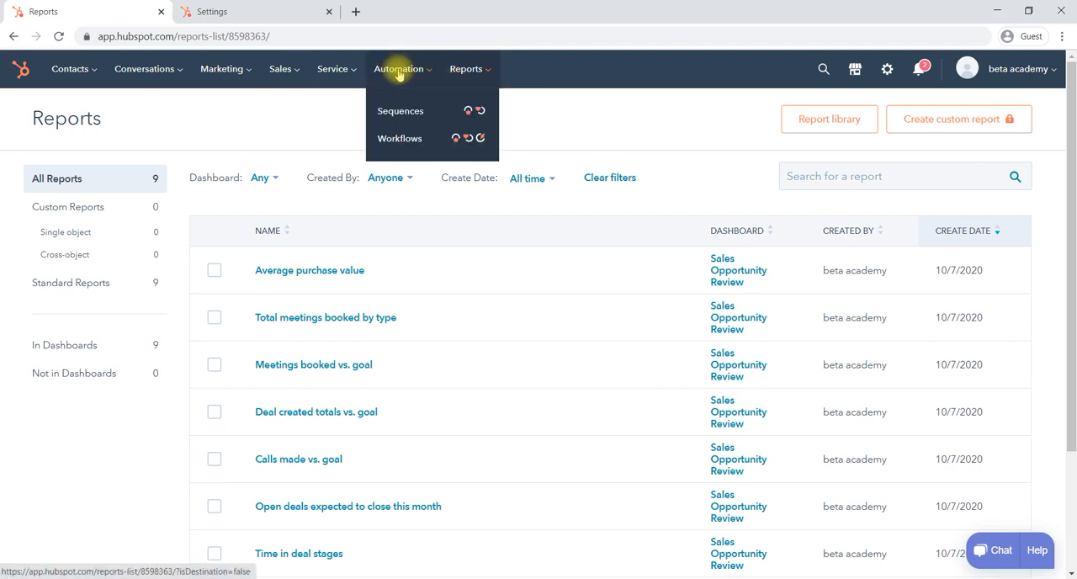
click(459, 69)
click(459, 69)
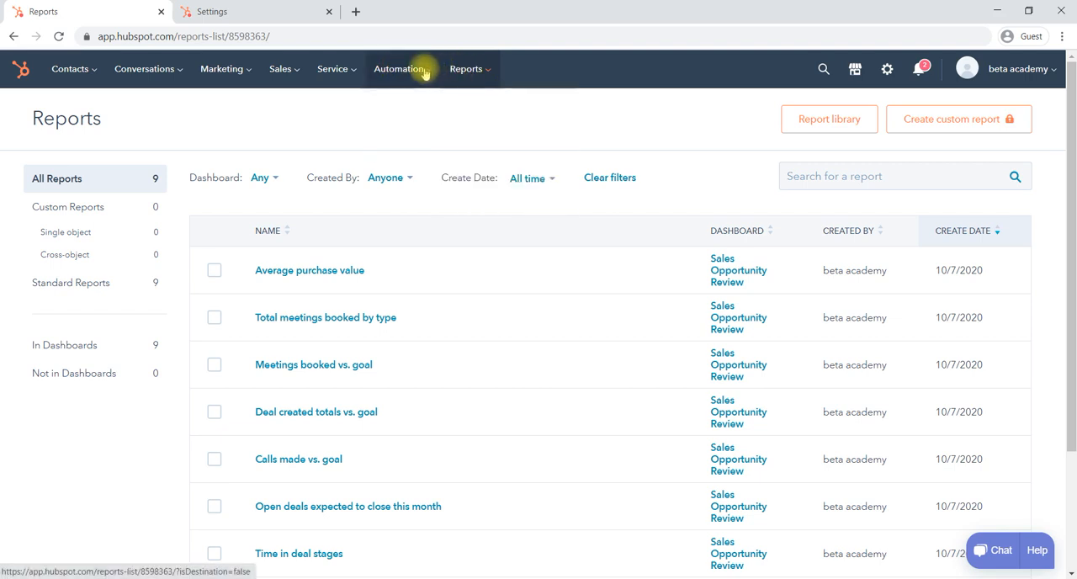
click(426, 74)
click(469, 70)
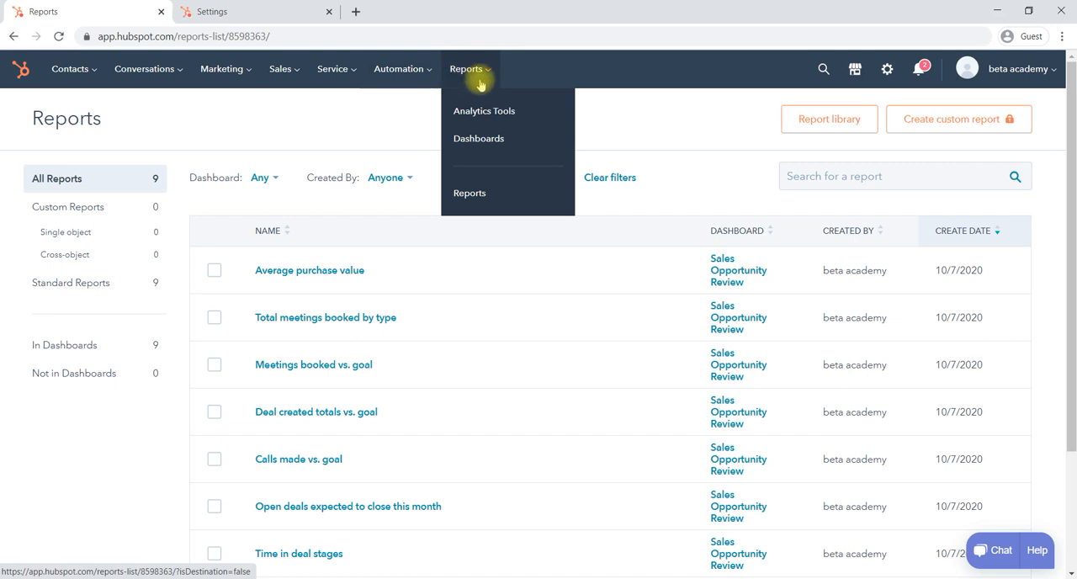
click(420, 98)
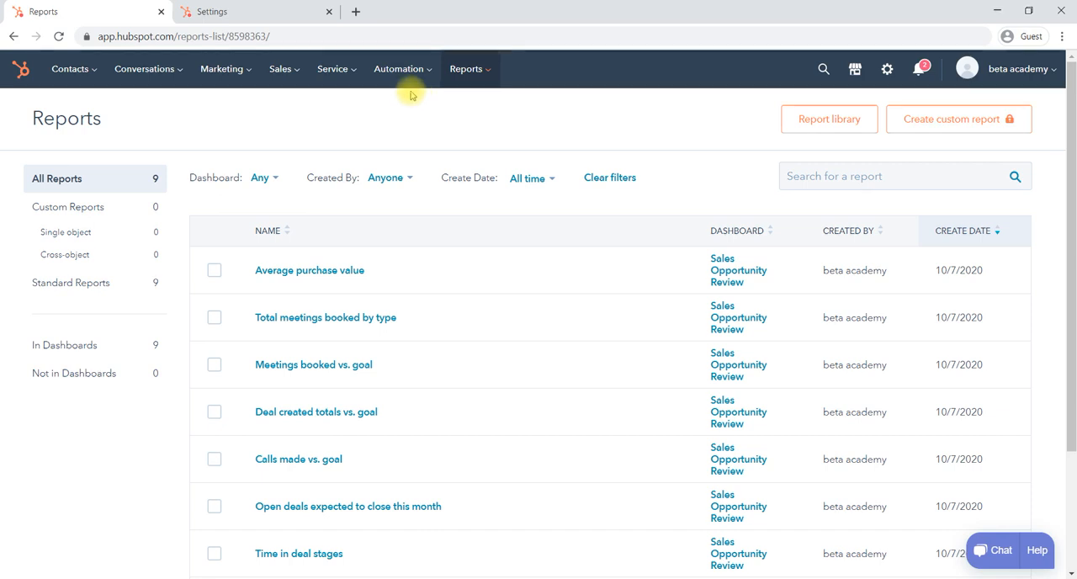
click(225, 74)
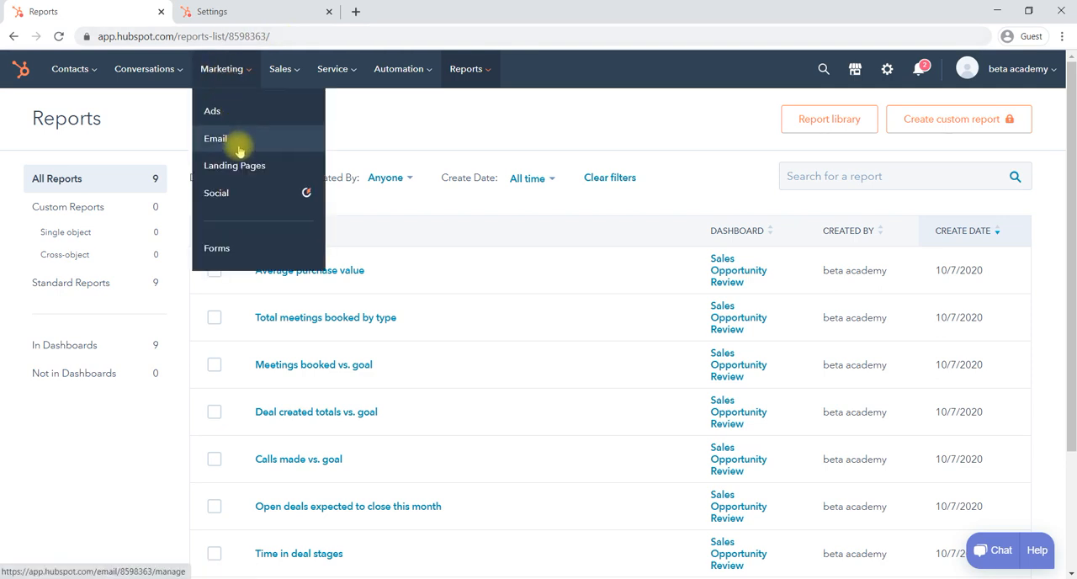
click(91, 75)
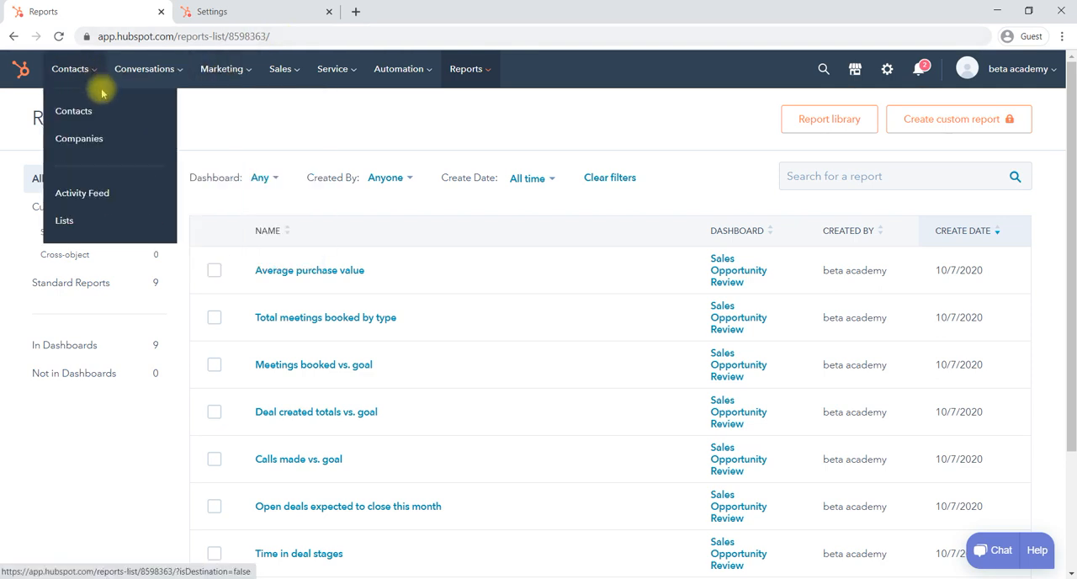
click(154, 80)
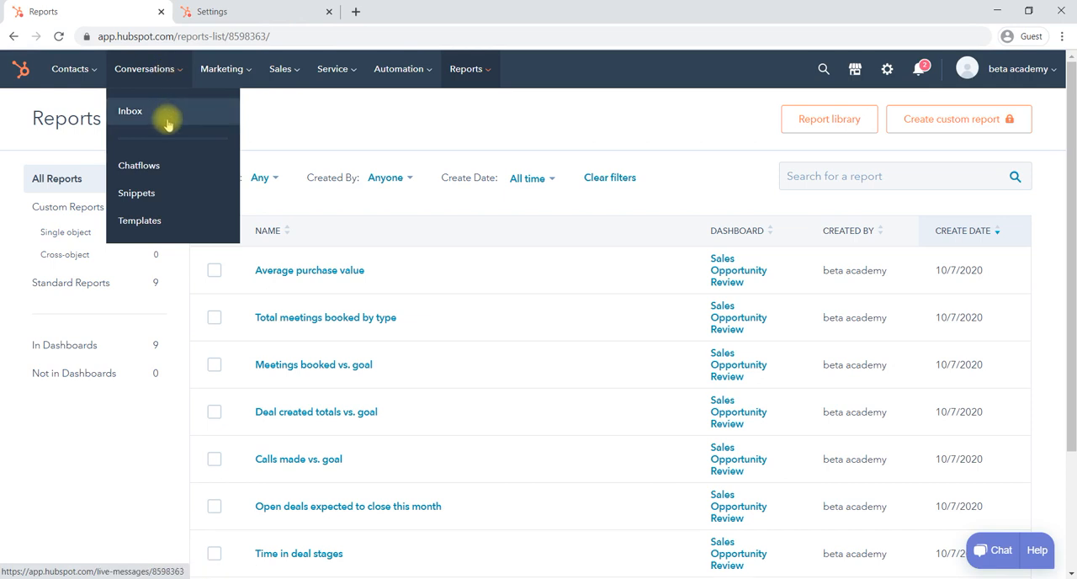
click(240, 71)
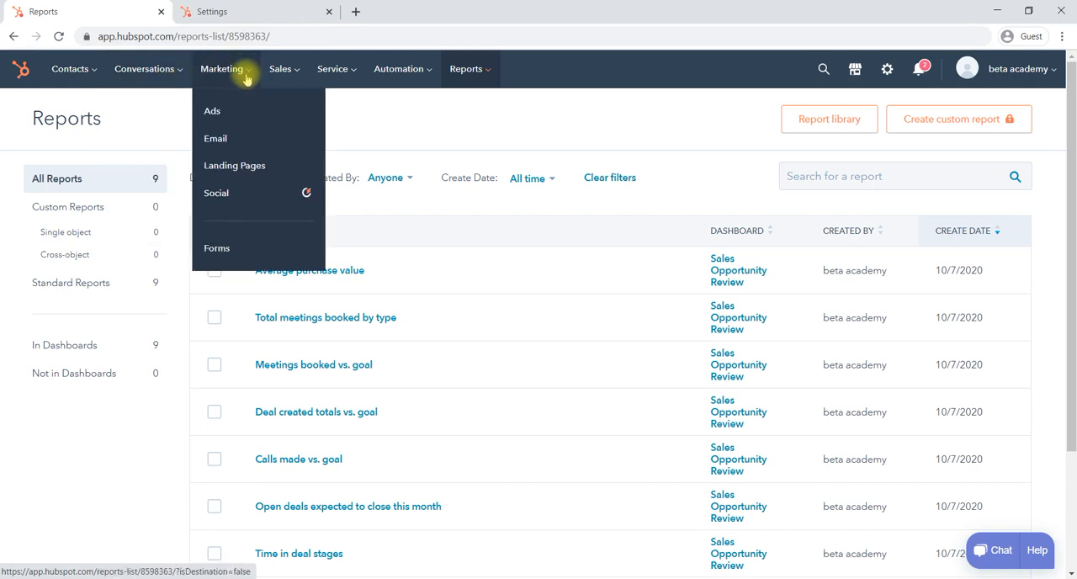
click(299, 74)
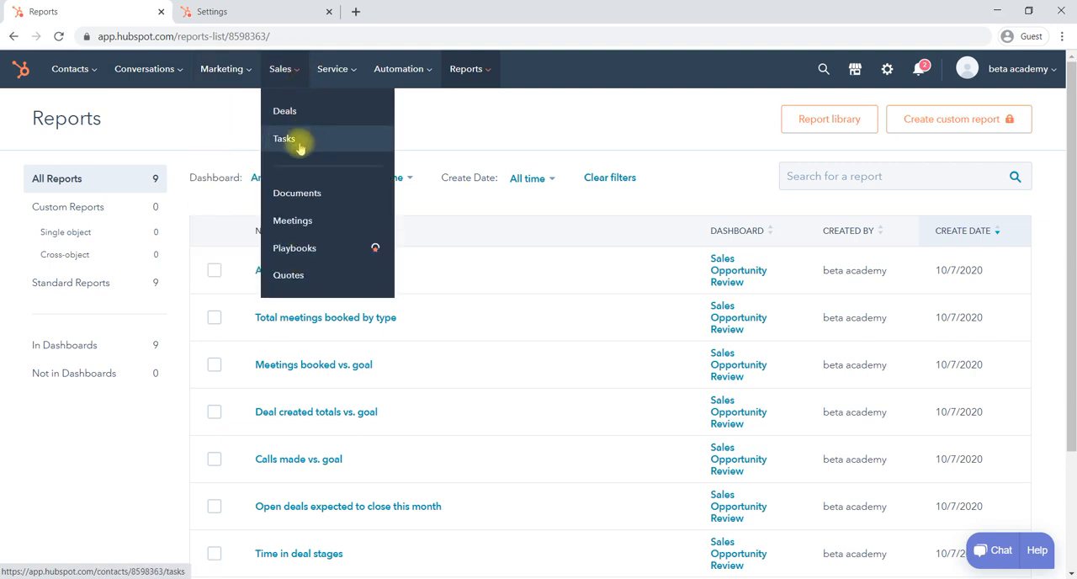
click(452, 130)
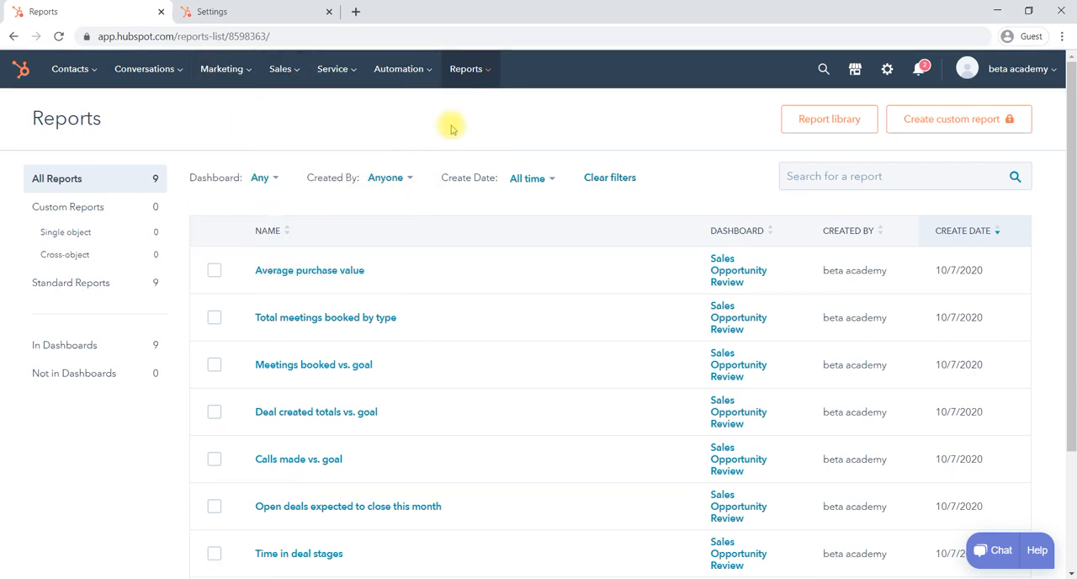
click(353, 75)
click(510, 128)
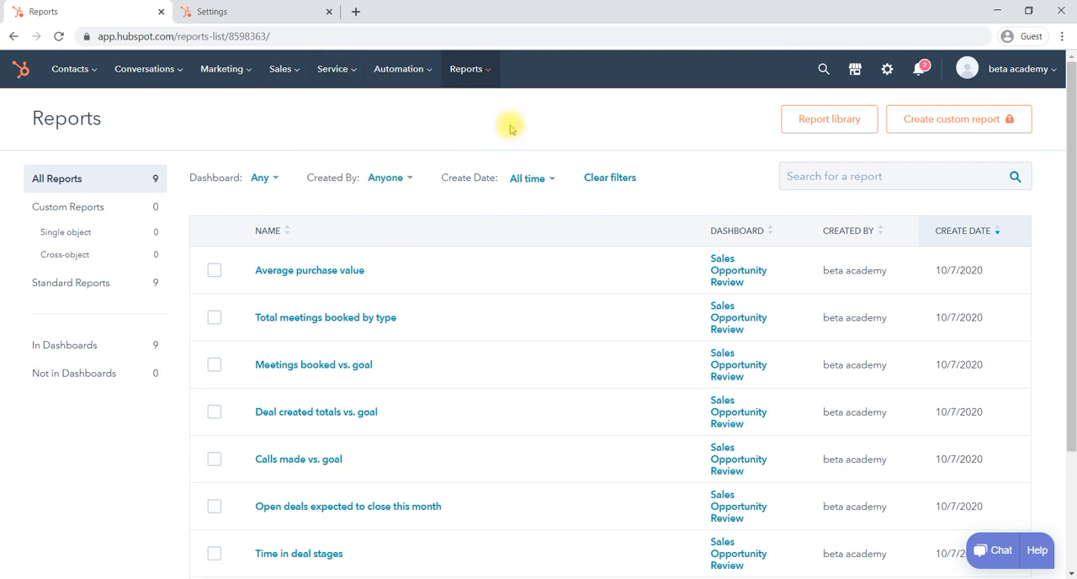